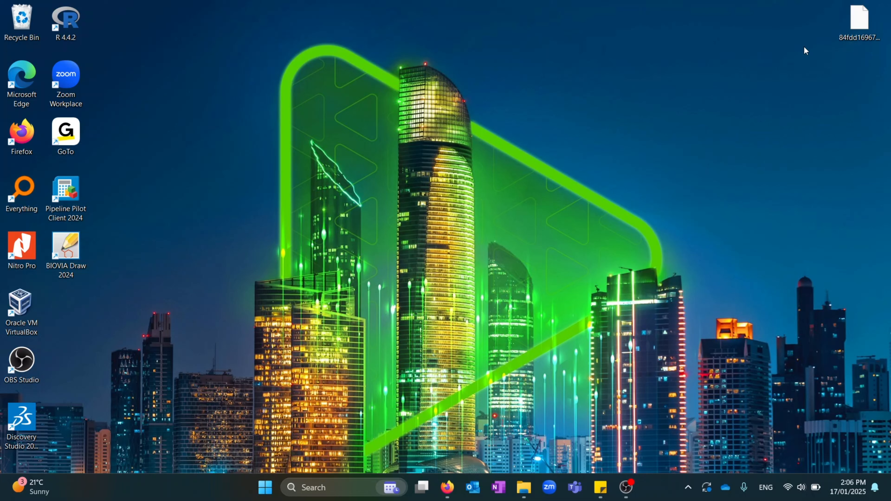
Check the full name of the .lic license file on the desktop
left_click(867, 16)
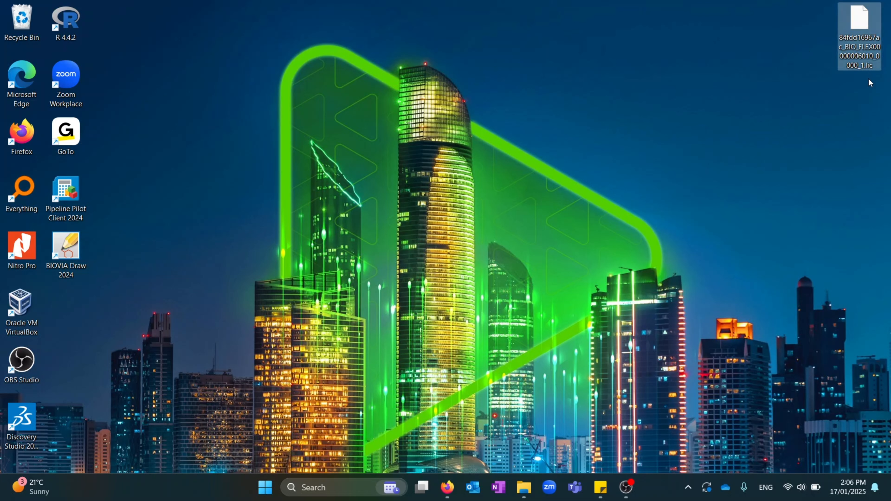
left_click(816, 83)
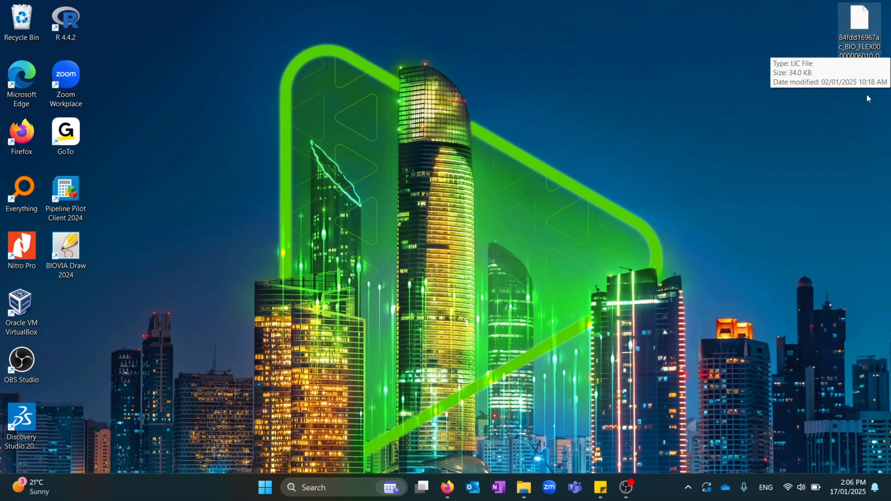
left_click(866, 53)
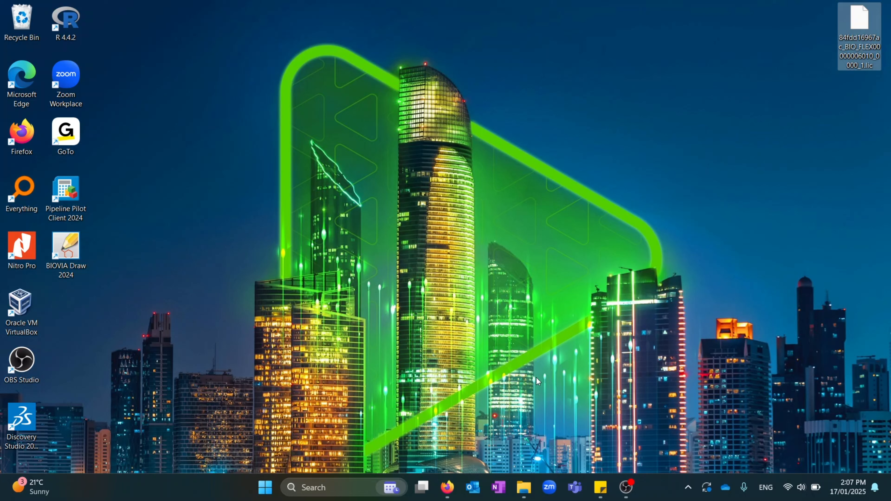
In Firefox, sign in to software.3ds.com with the account e-mail and the autofilled password
left_click(454, 488)
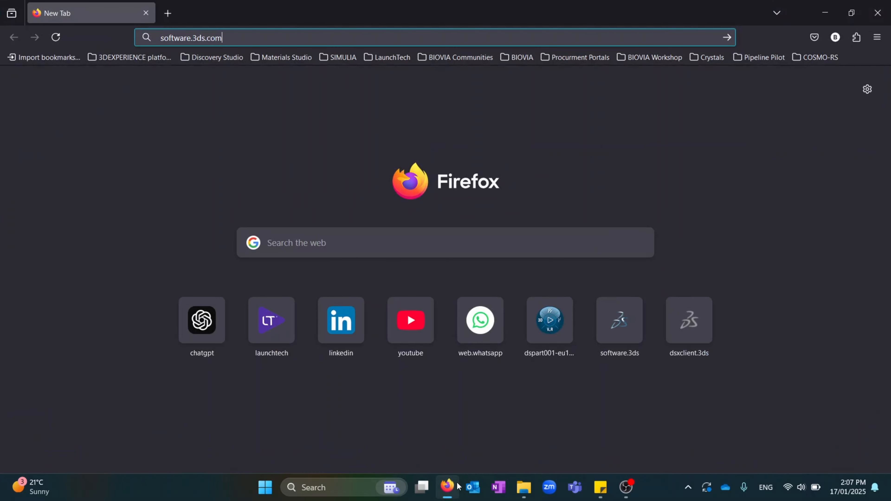
left_click(257, 38)
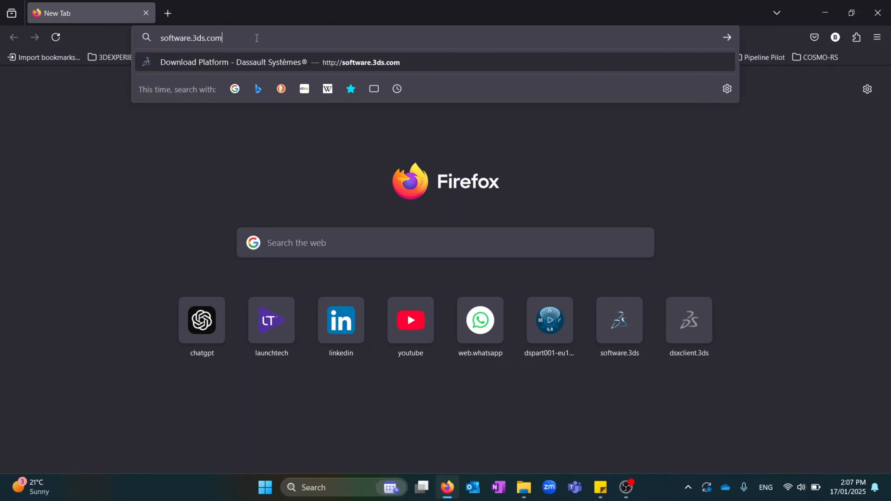
key("Return")
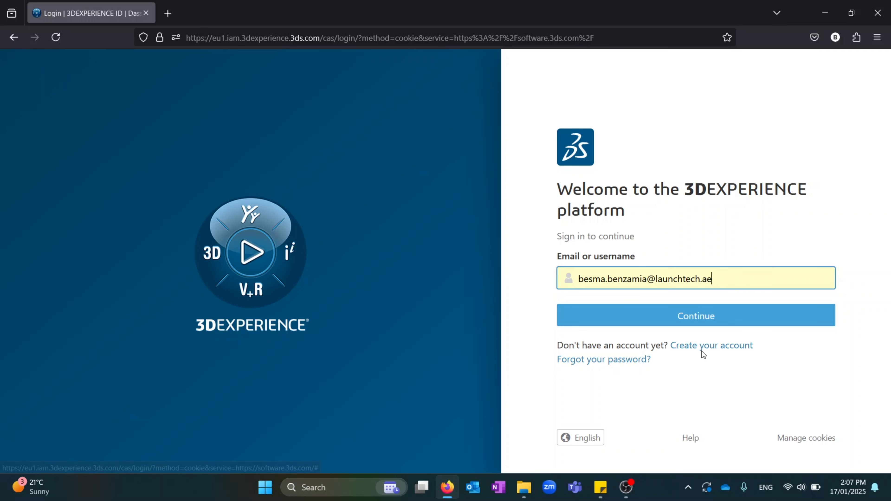
left_click(716, 315)
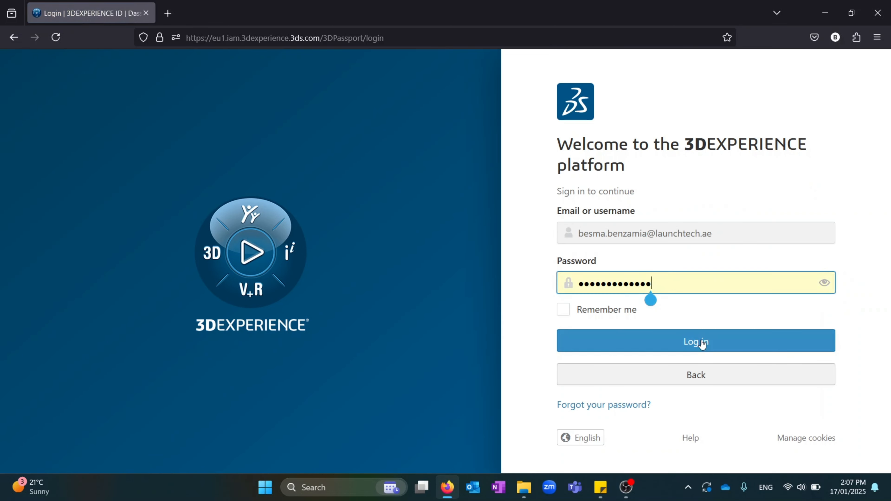
left_click(702, 342)
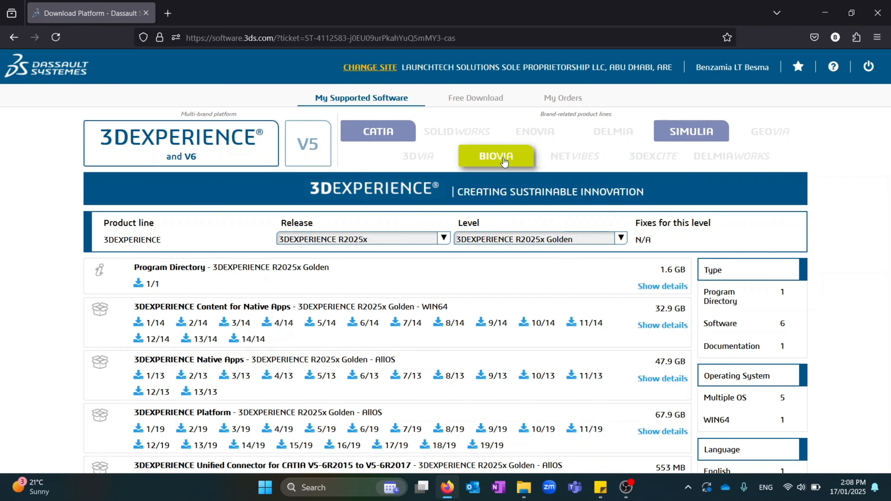
Filter downloads to BIOVIA Lab, Scientific and Content Solutions, release BIOVIA 2025, WIN64 only
left_click(504, 162)
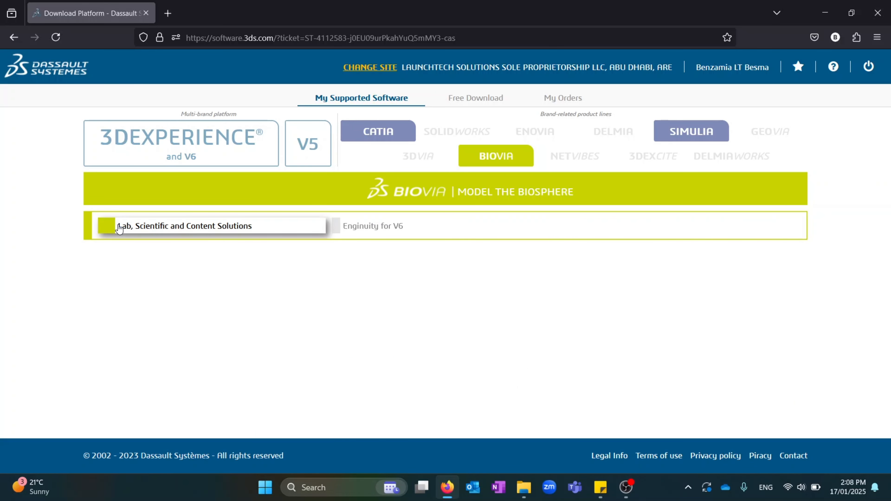
left_click(136, 231)
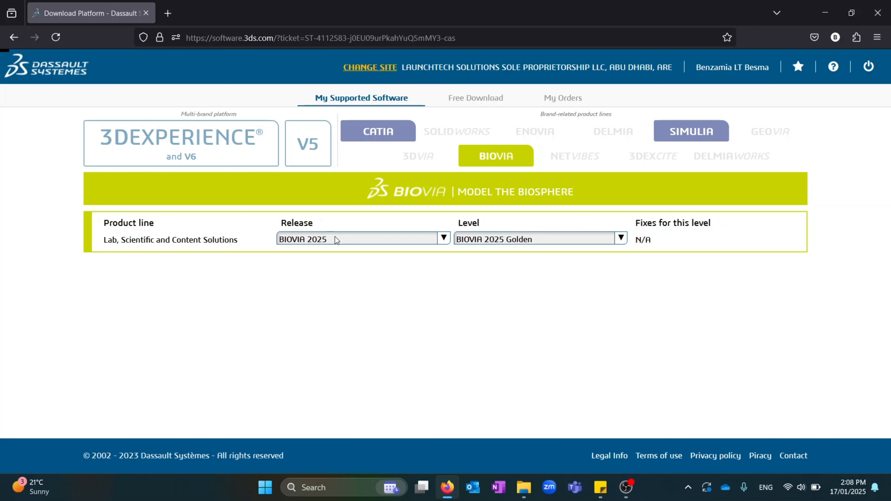
left_click(442, 238)
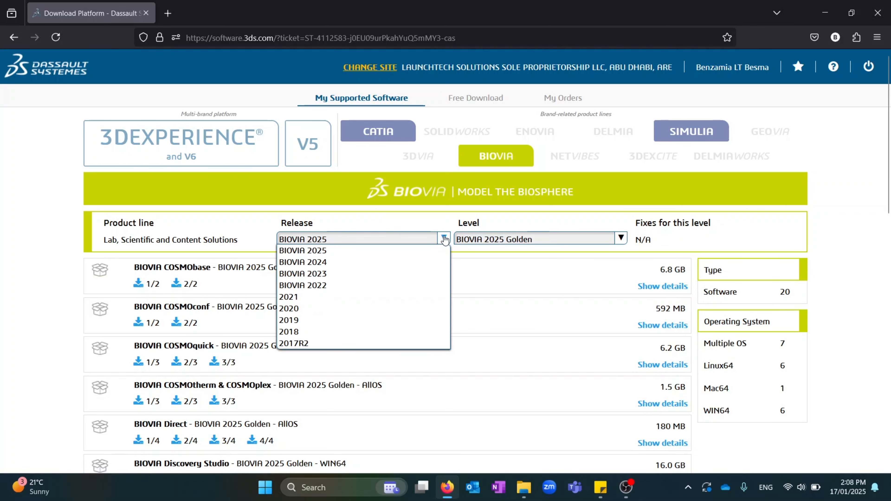
left_click(421, 254)
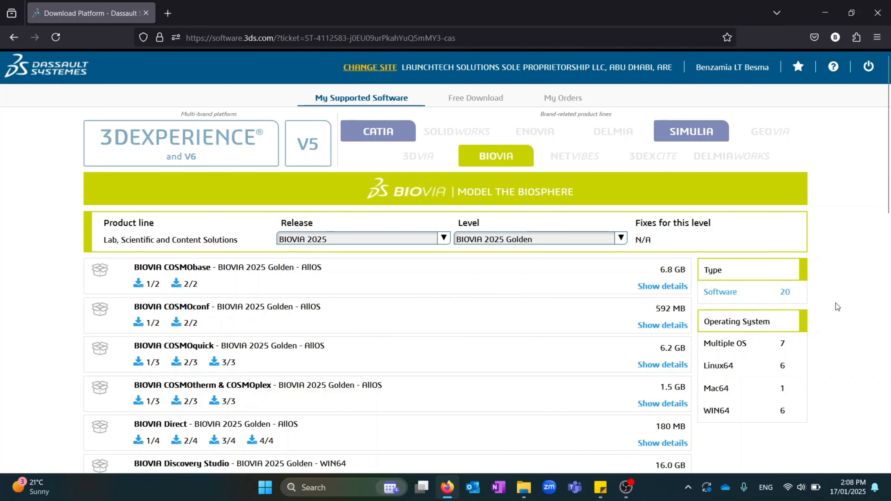
scroll(771, 266, "down", 2)
scroll(771, 270, "down", 2)
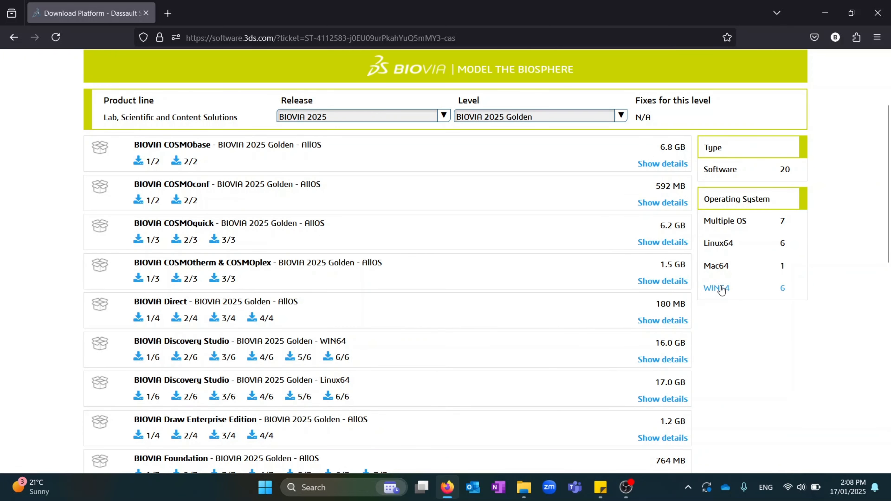
left_click(721, 288)
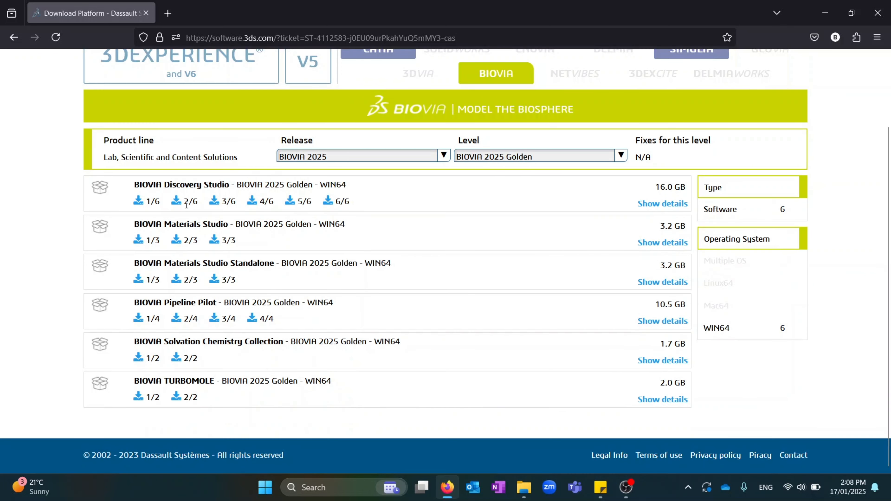
Show Materials Studio's download volumes, then bring up File Explorer's Downloads folder
left_click(662, 243)
scroll(184, 244, "down", 2)
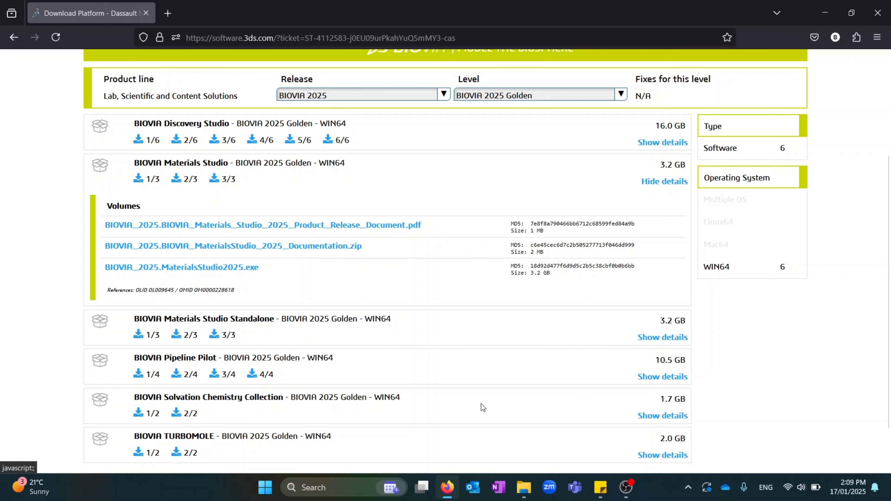
left_click(626, 487)
left_click(803, 42)
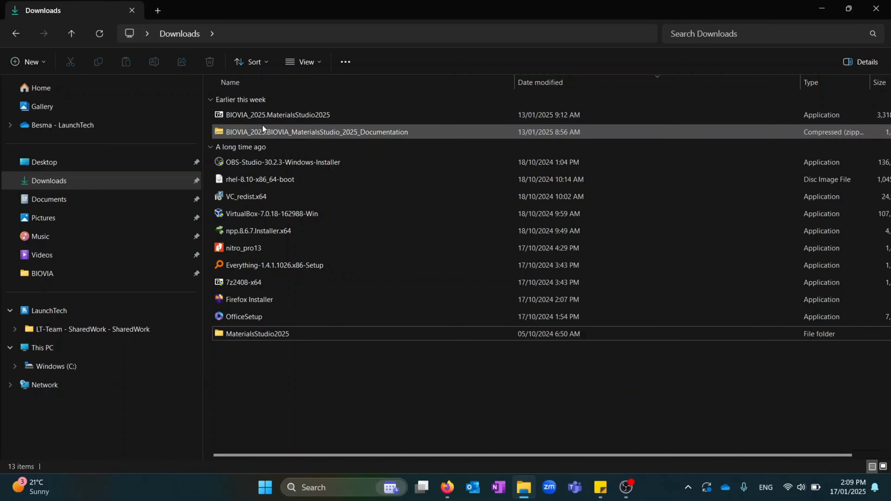
Extract the Materials Studio documentation zip in Downloads into its own folder
mouse_move(265, 114)
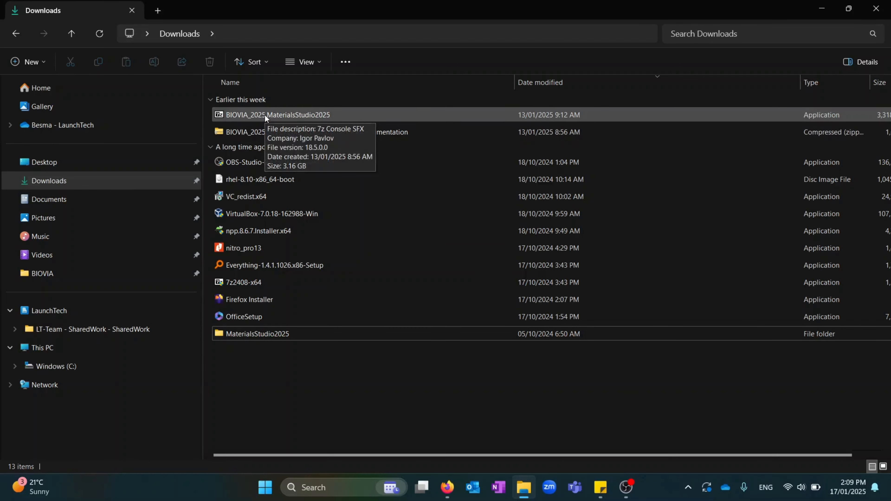
left_click(265, 115)
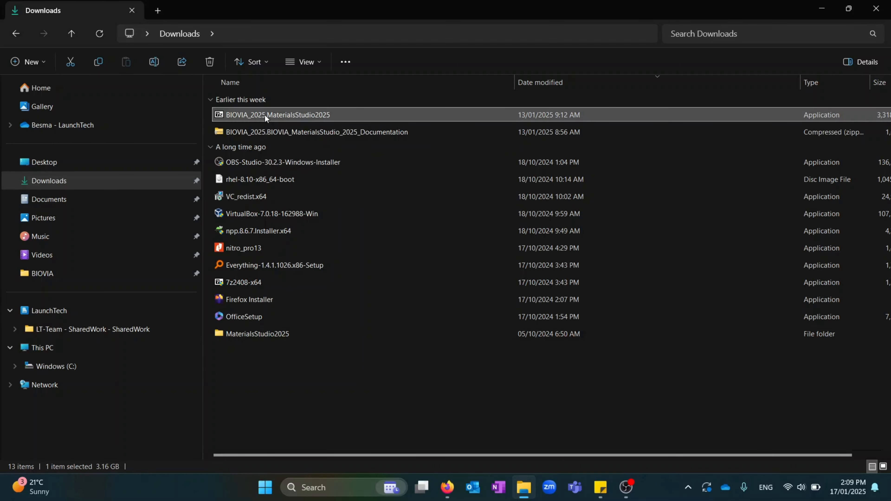
left_click(243, 336)
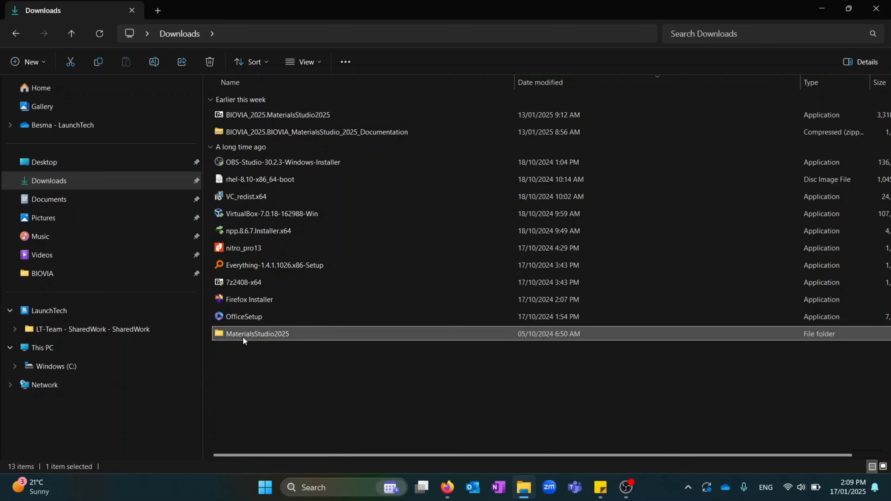
right_click(335, 133)
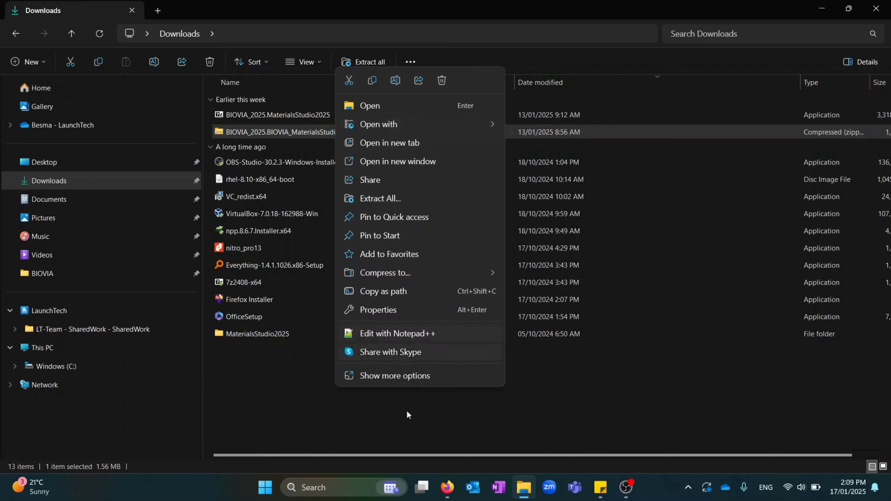
left_click(404, 378)
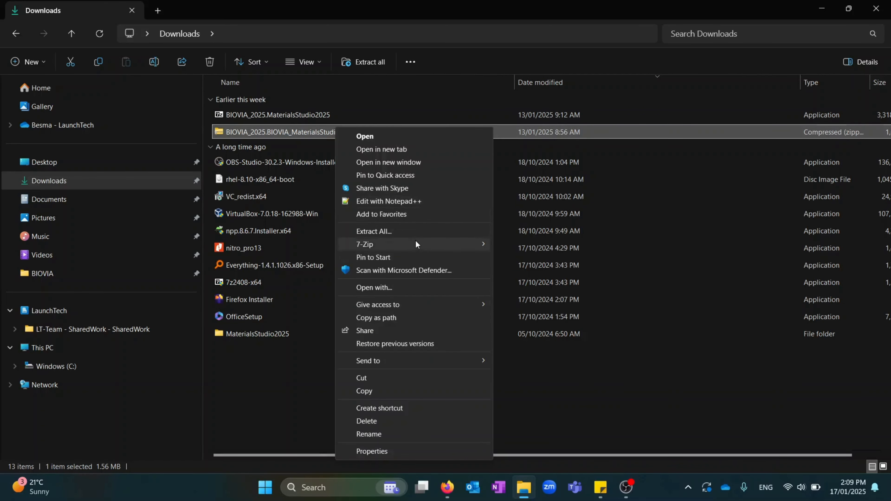
mouse_move(456, 244)
left_click(598, 297)
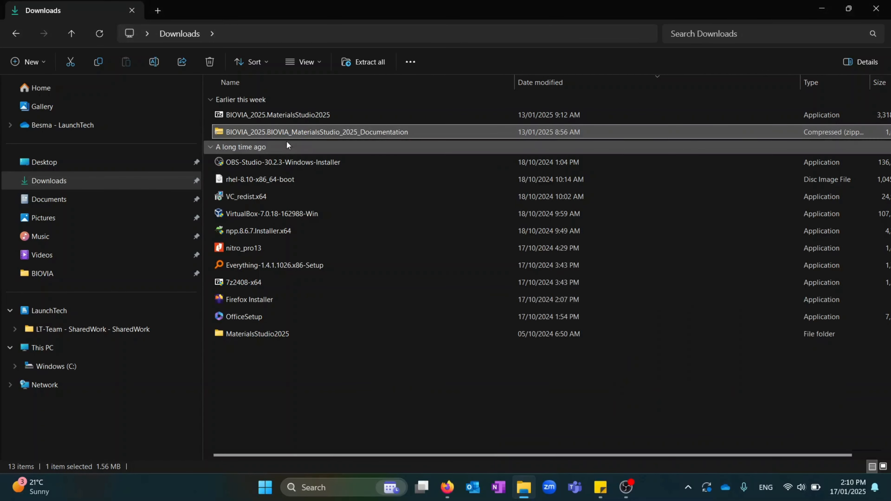
Inspect the three PDF guide names in the extracted folder, then return to Downloads
double_click(274, 116)
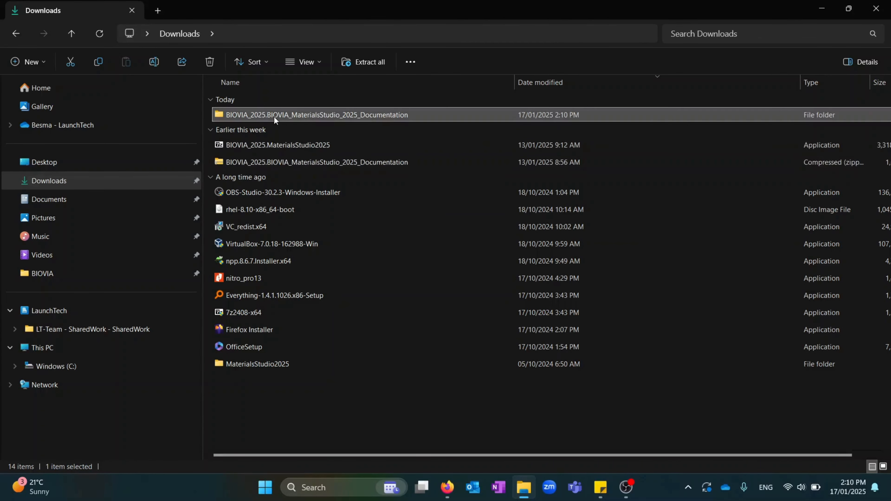
left_click_drag(474, 79, 548, 79)
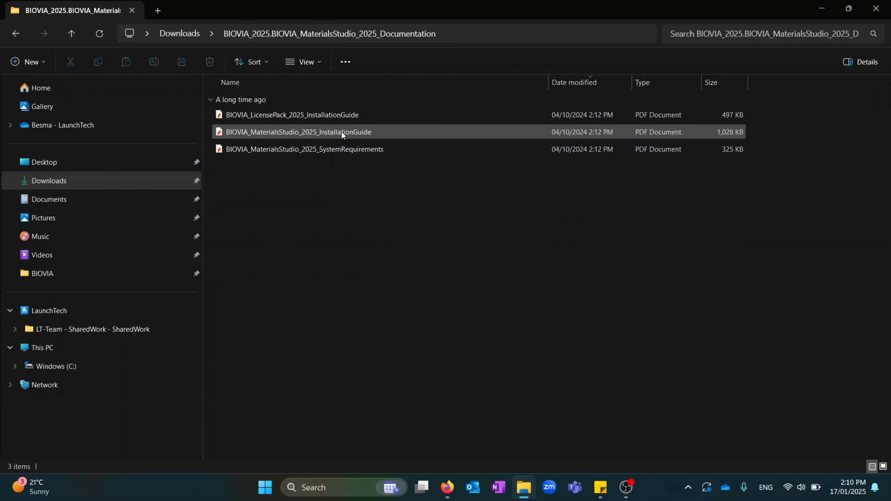
left_click(168, 38)
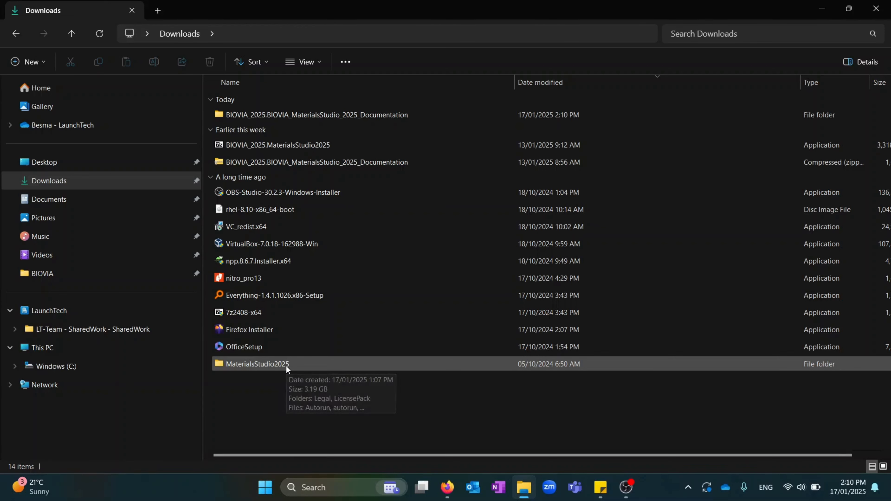
Run setup from the MaterialsStudio2025 folder and close File Explorer
double_click(287, 366)
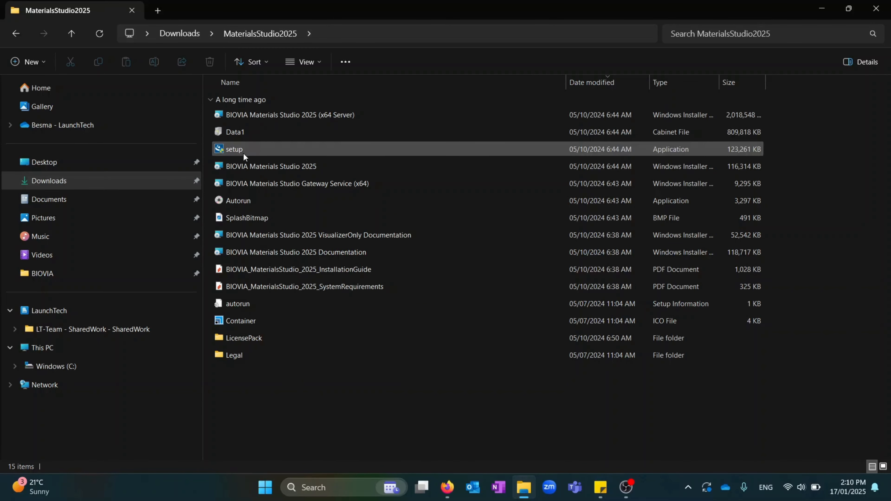
double_click(262, 148)
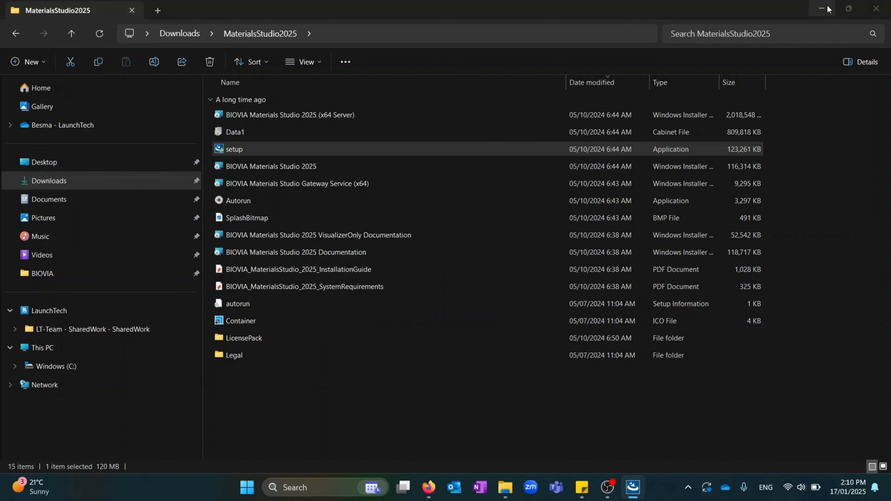
left_click(876, 8)
Past the welcome page, enter the user's name and organization LaunchTech, and continue
left_click(836, 12)
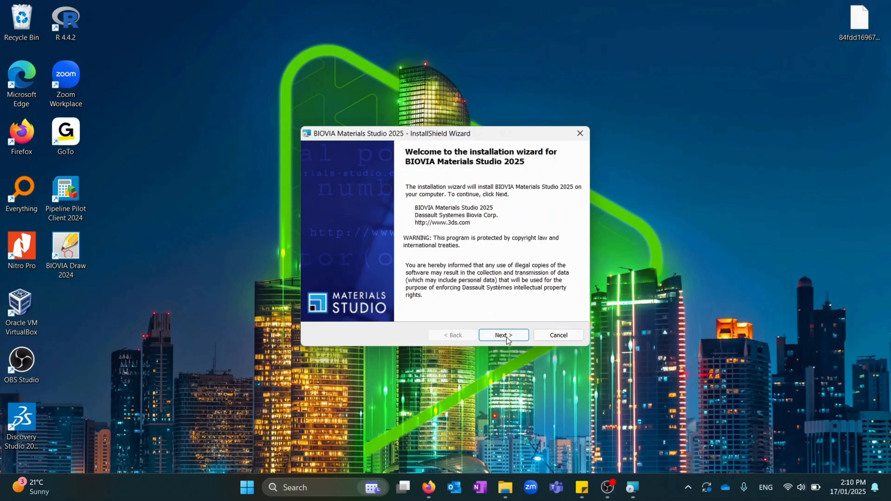
left_click(504, 335)
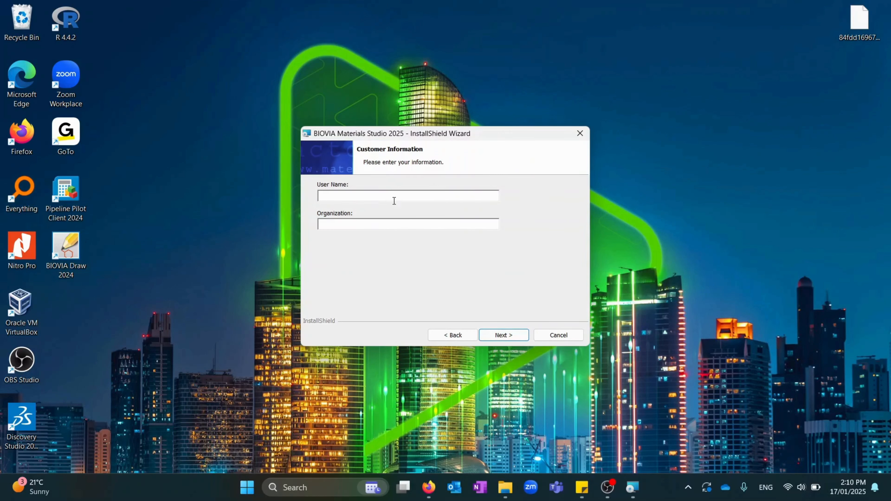
type("LaunchTech")
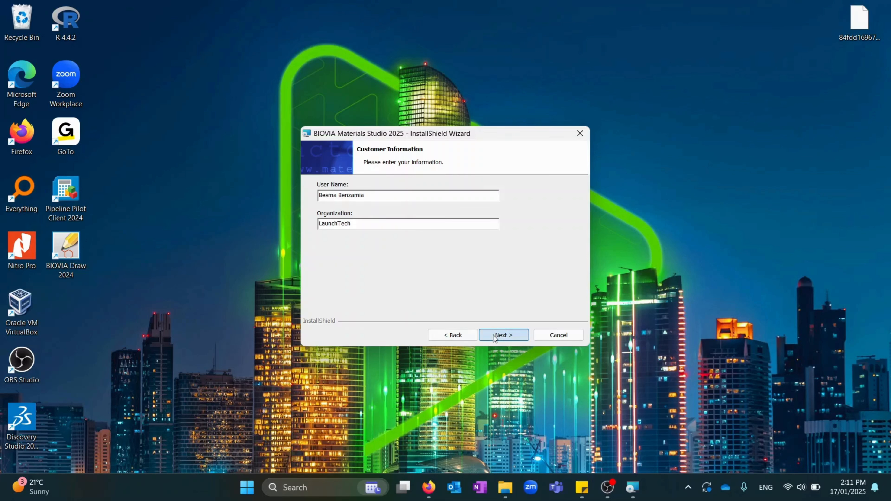
left_click(501, 337)
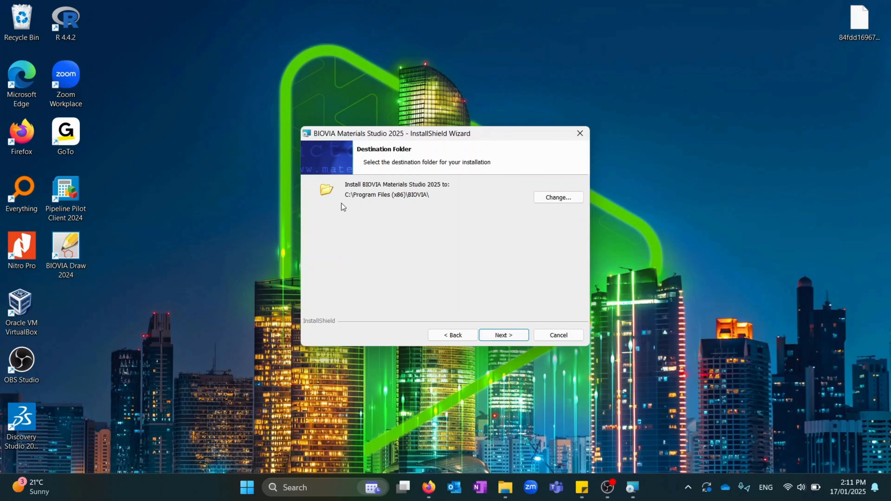
Accept the default C:\Program Files (x86)\BIOVIA\ folder, Complete setup type, and default Gateway startup
left_click(512, 335)
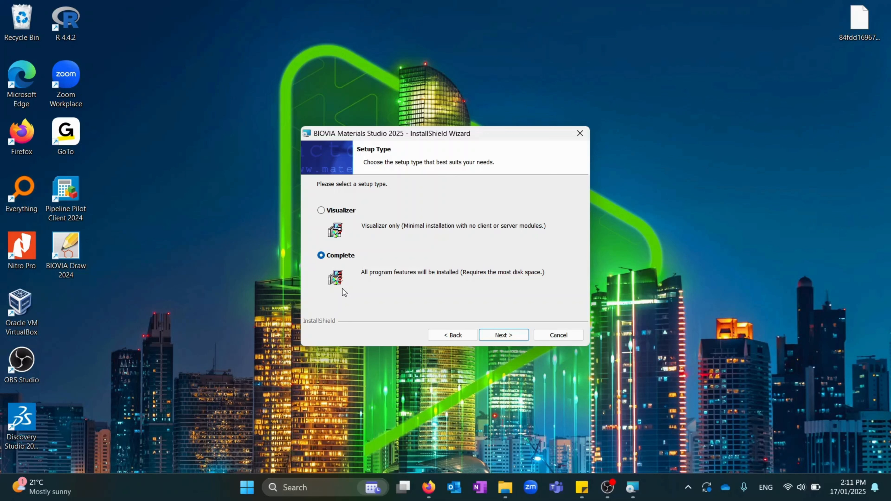
left_click(509, 337)
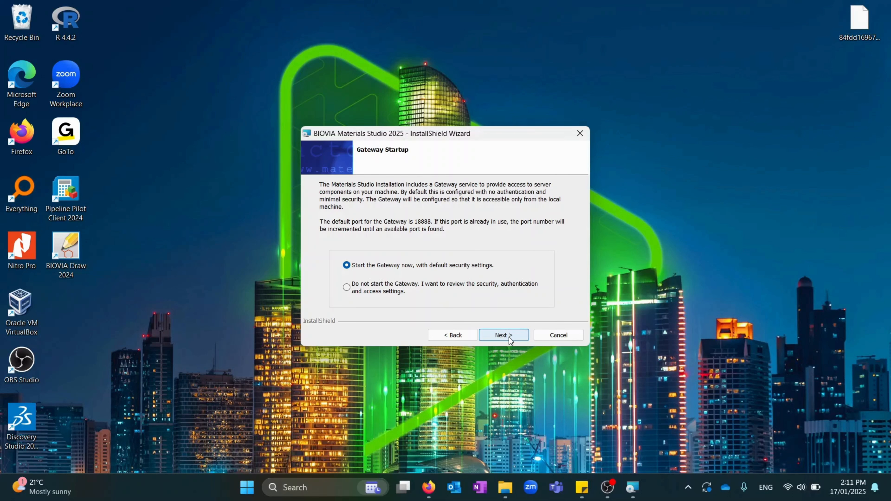
left_click(509, 337)
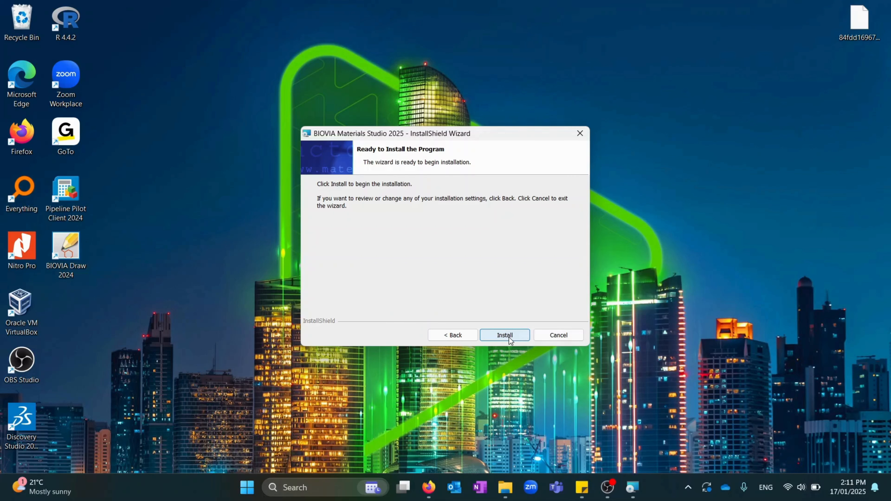
Start the installation and let it run to the completion page
left_click(509, 337)
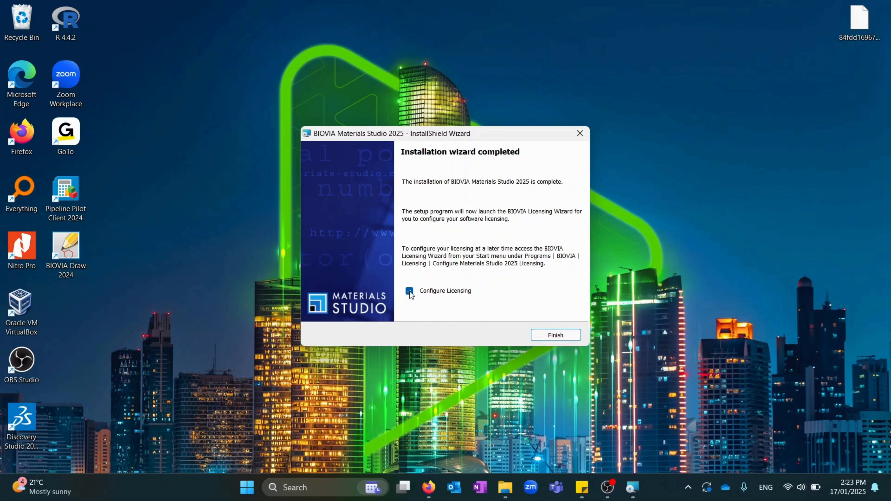
Finish the installer and choose to start the BIOVIA License Administrator
left_click(568, 338)
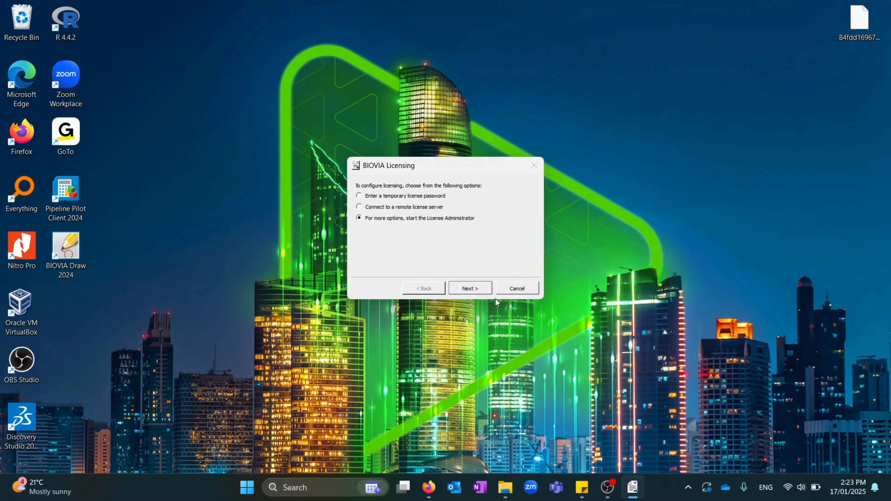
left_click(470, 288)
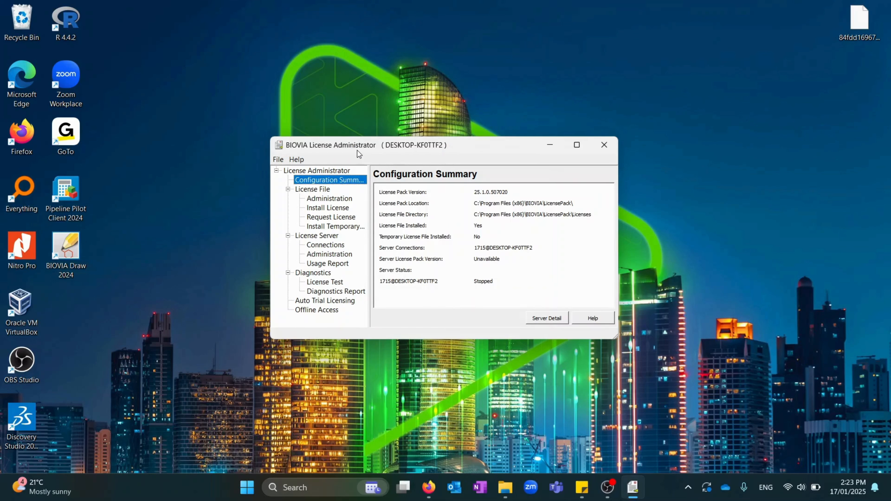
Install the .lic license file from the Desktop and acknowledge the success message
left_click(327, 208)
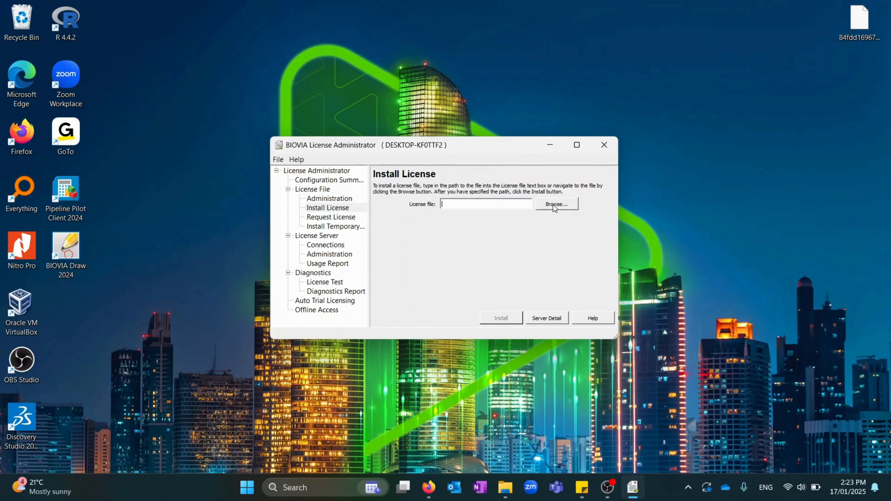
left_click(336, 211)
left_click(563, 207)
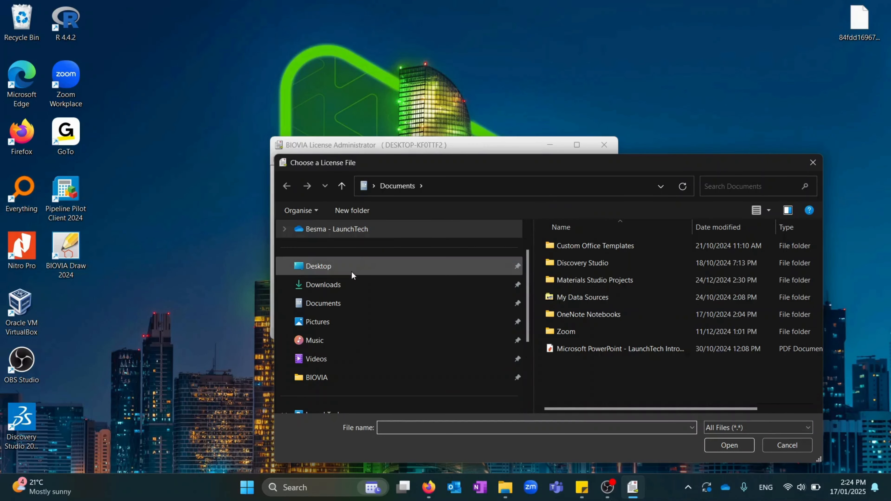
left_click(352, 276)
left_click(568, 273)
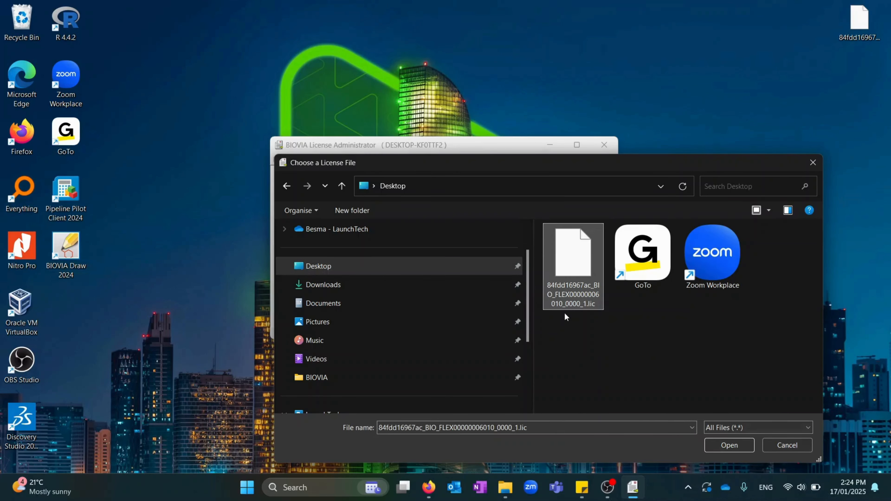
left_click(724, 446)
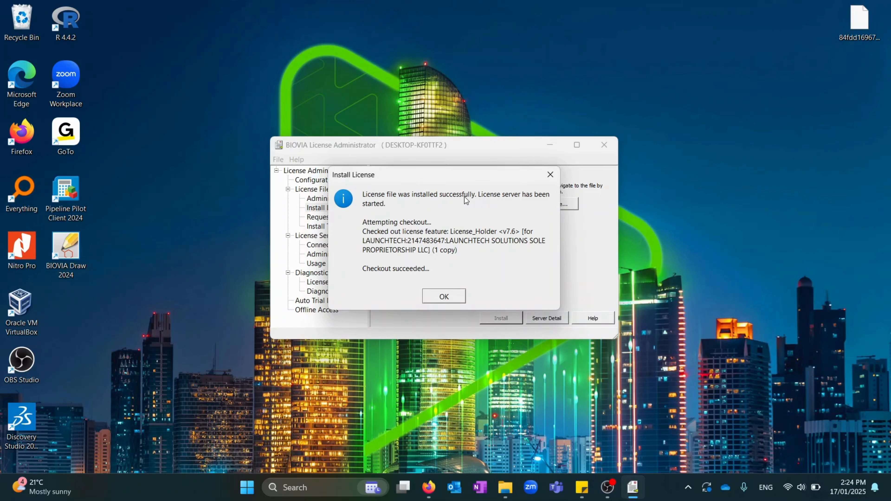
left_click(444, 296)
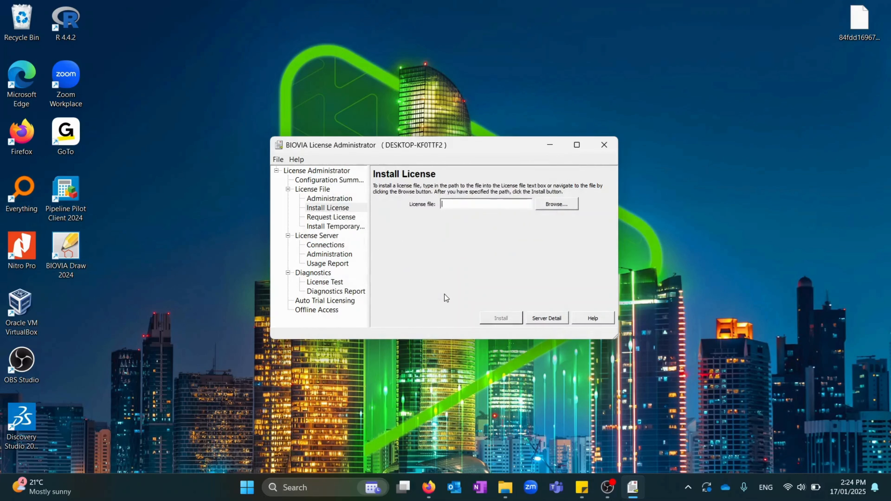
Verify the license server connection's host name and port 1715, confirming its status is Started
left_click(326, 246)
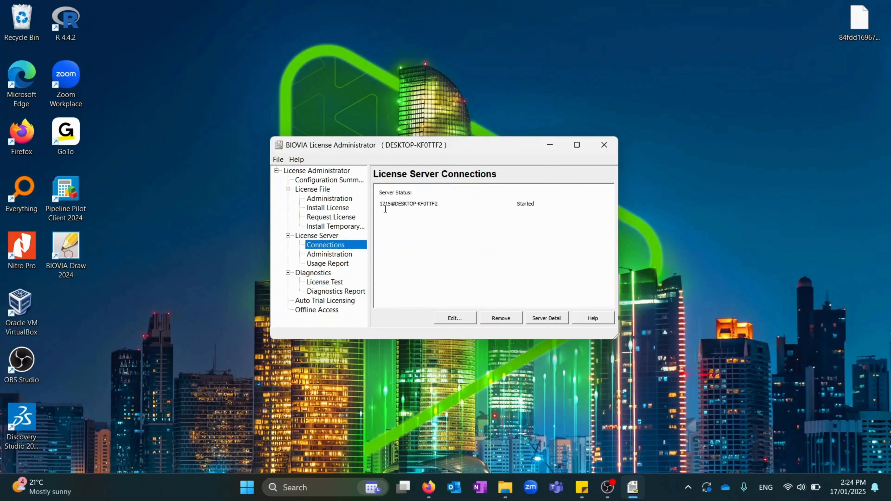
left_click(455, 320)
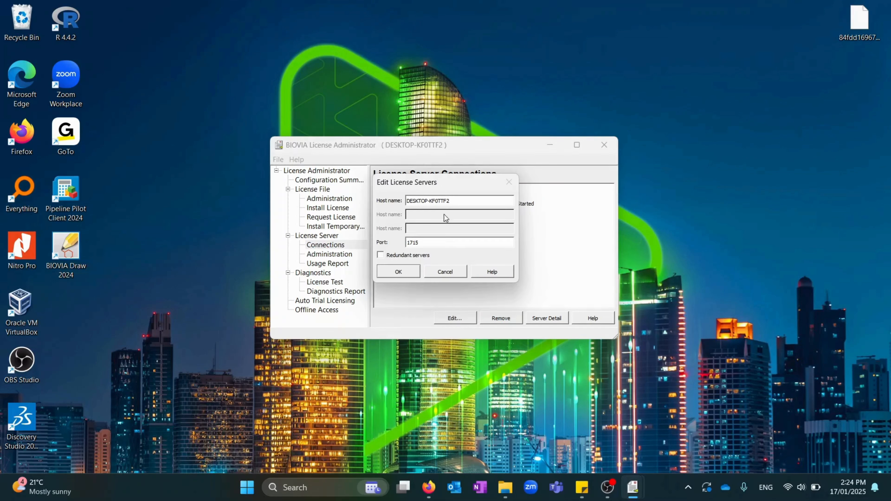
left_click_drag(463, 204, 374, 206)
left_click(423, 203)
left_click(428, 242)
left_click(396, 272)
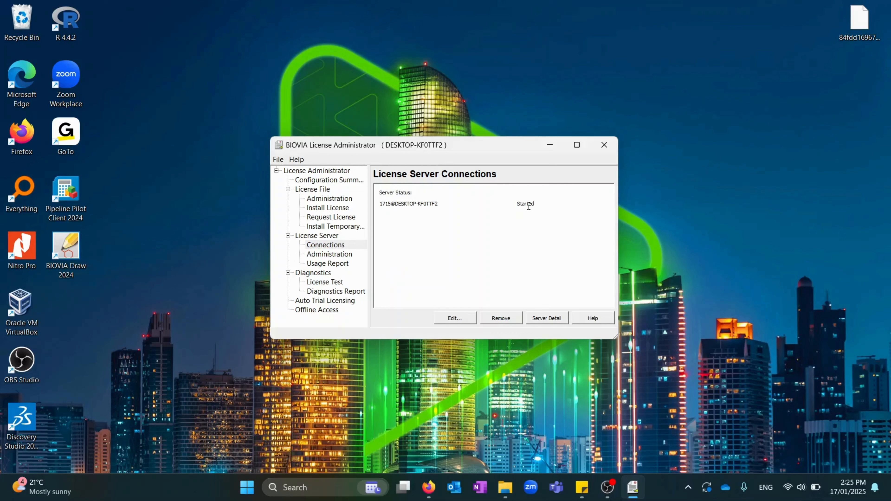
double_click(528, 206)
left_click(538, 217)
Launch Materials Studio 2025 from Windows search and close the License Administrator window
left_click(366, 488)
type("materials studio 2025")
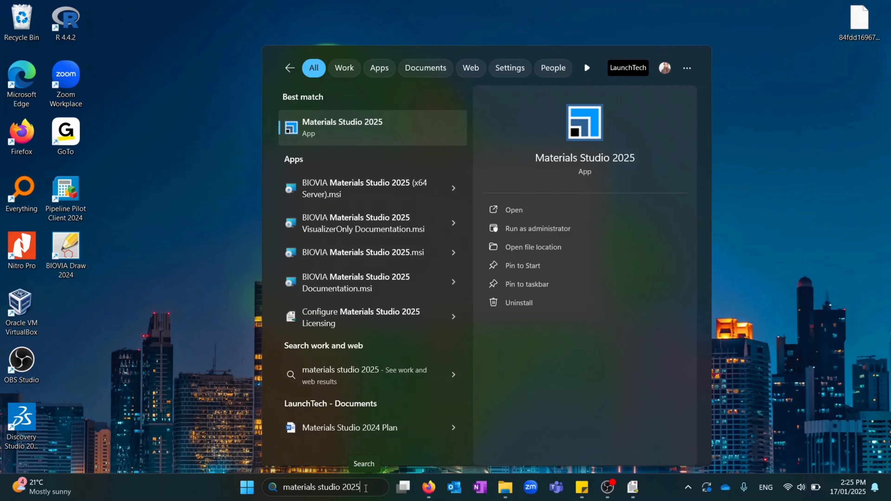
left_click(533, 209)
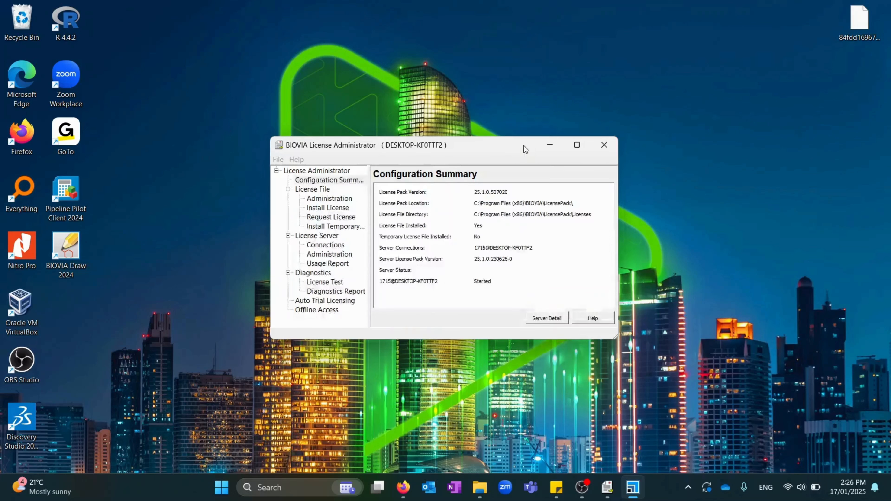
left_click(603, 144)
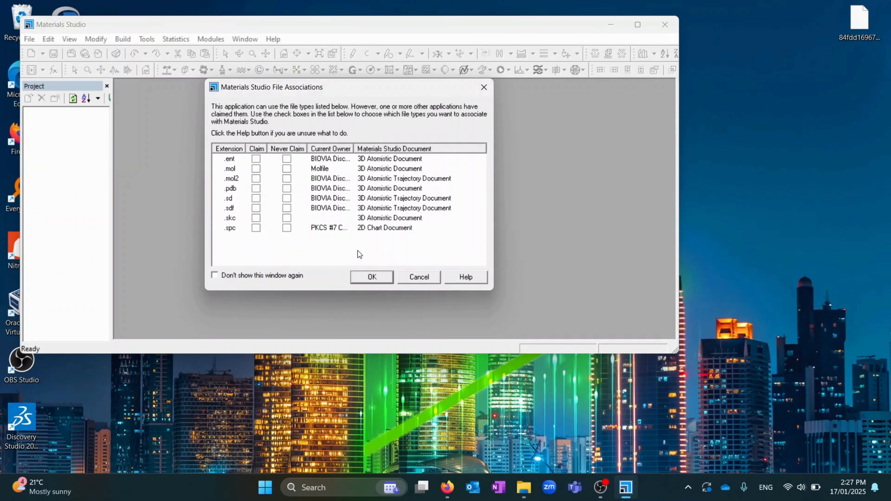
Keep the file associations unchanged and create a new project 'first project' on the Desktop
left_click(375, 278)
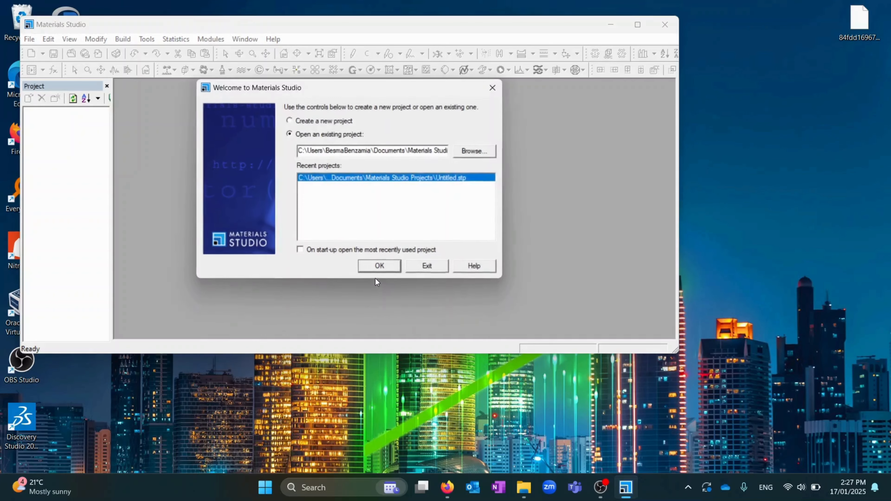
left_click(289, 120)
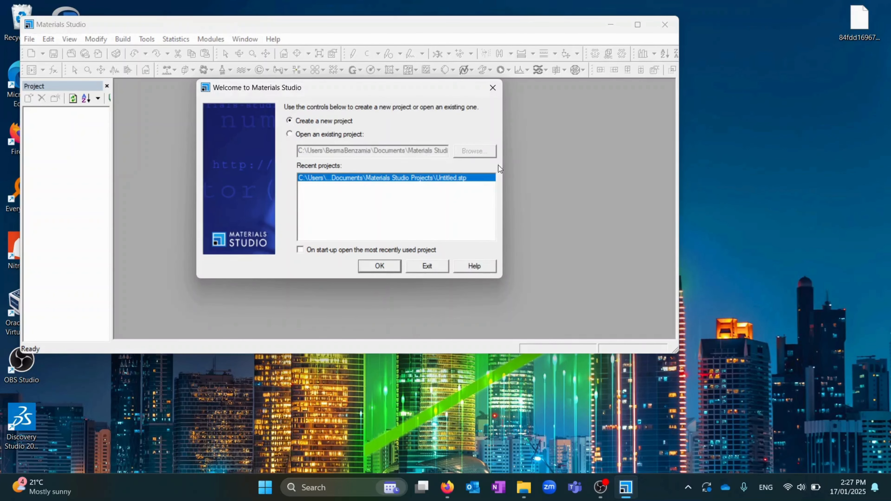
left_click(380, 266)
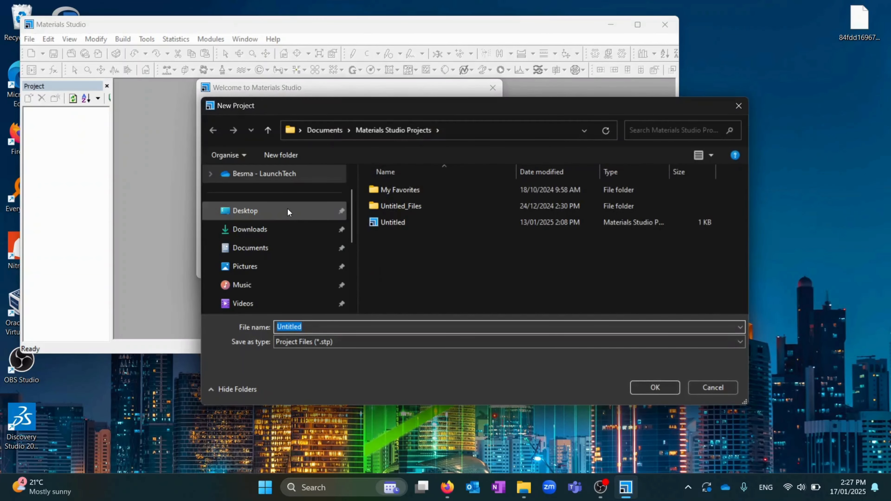
left_click(288, 210)
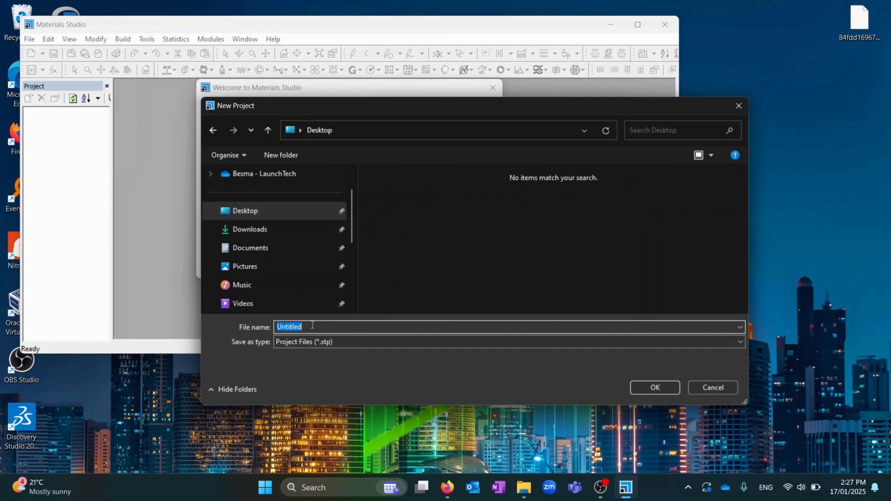
type("1")
key("BackSpace")
type("first project")
key("Return")
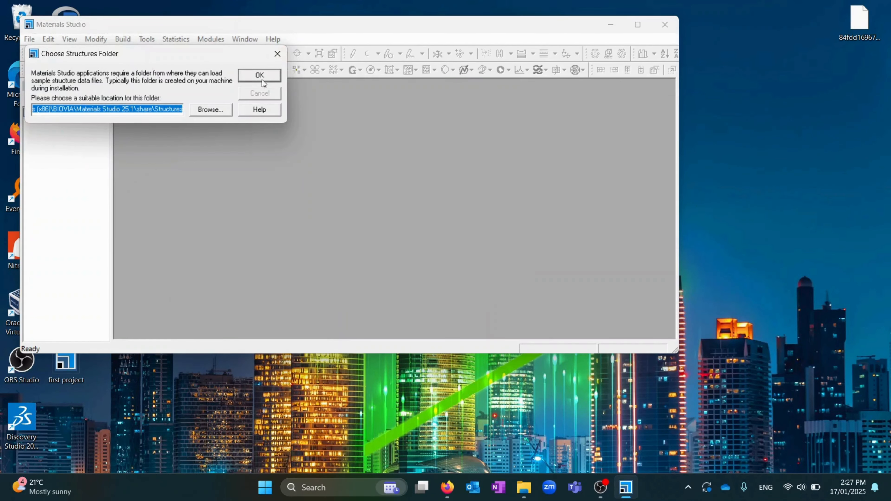
Accept the default Structures folder, maximize the window and widen the Project pane
left_click(259, 76)
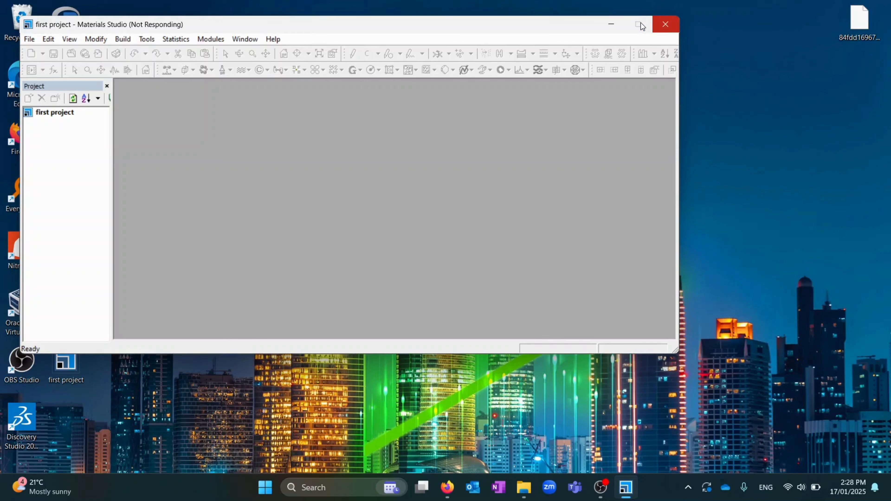
left_click(638, 24)
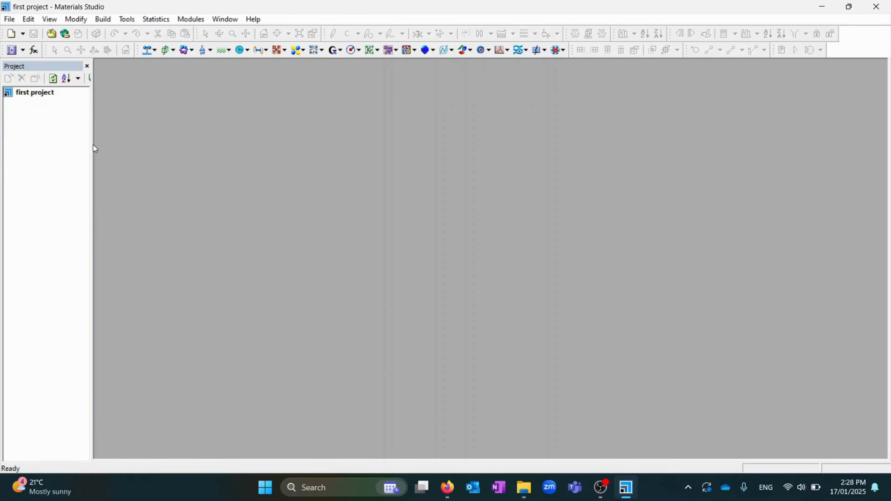
left_click_drag(91, 145, 145, 140)
Import the Ba crystal structure from the sample Structures > metals folder and rotate its unit cell
left_click(9, 19)
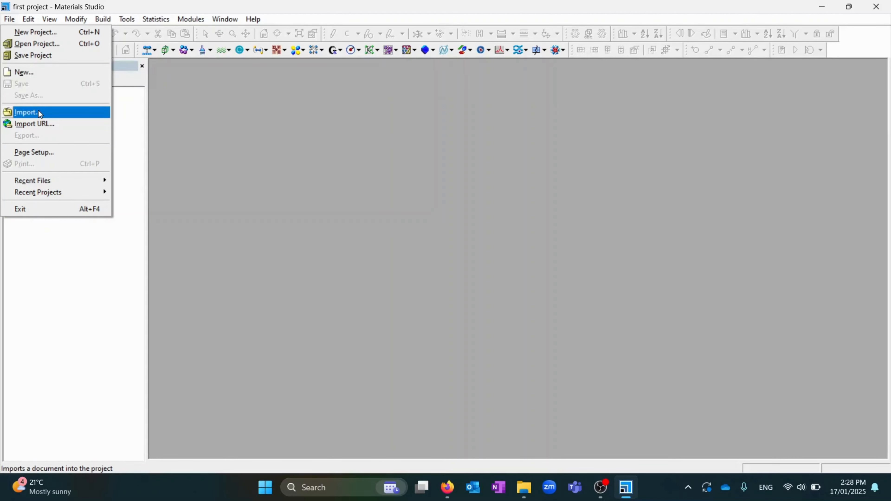
left_click(38, 110)
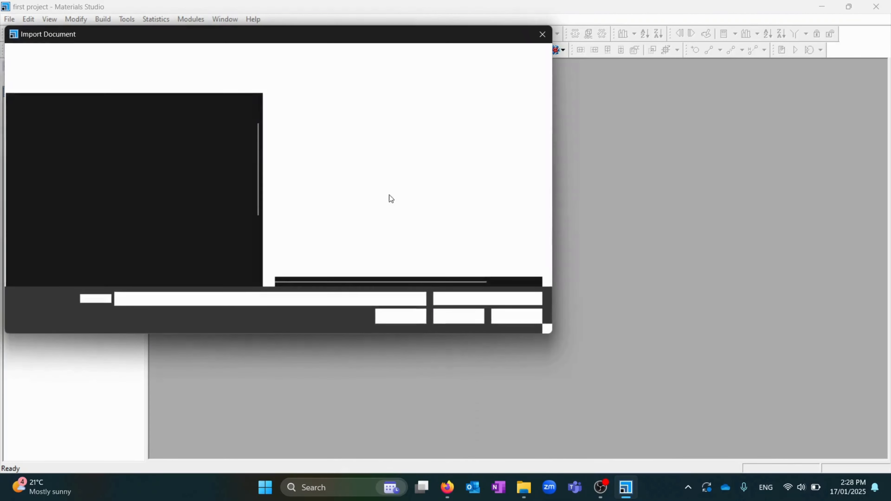
double_click(308, 135)
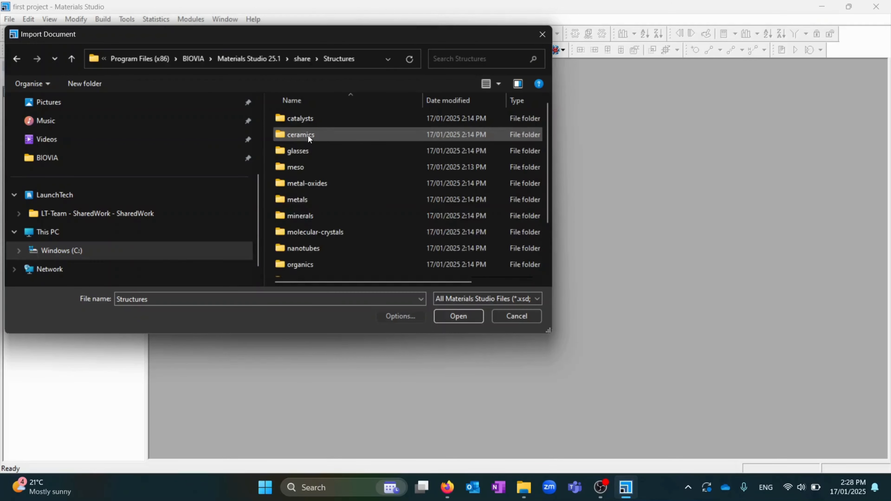
double_click(323, 195)
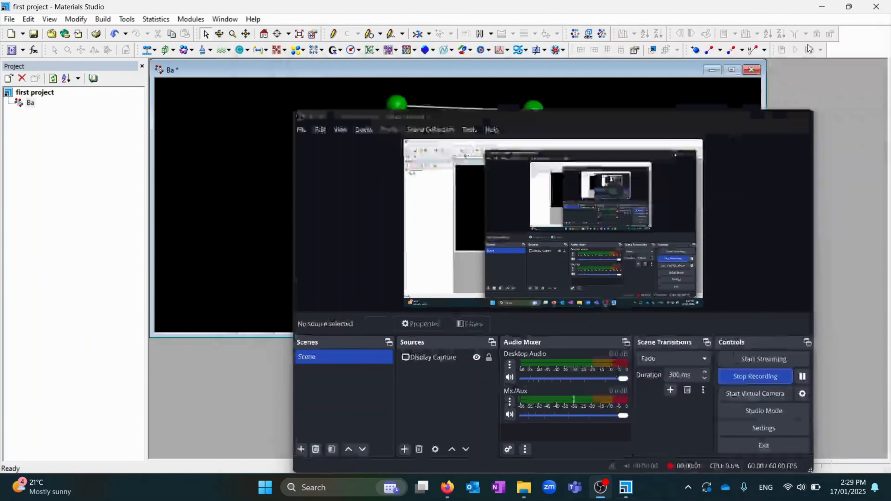
left_click_drag(629, 171, 537, 215)
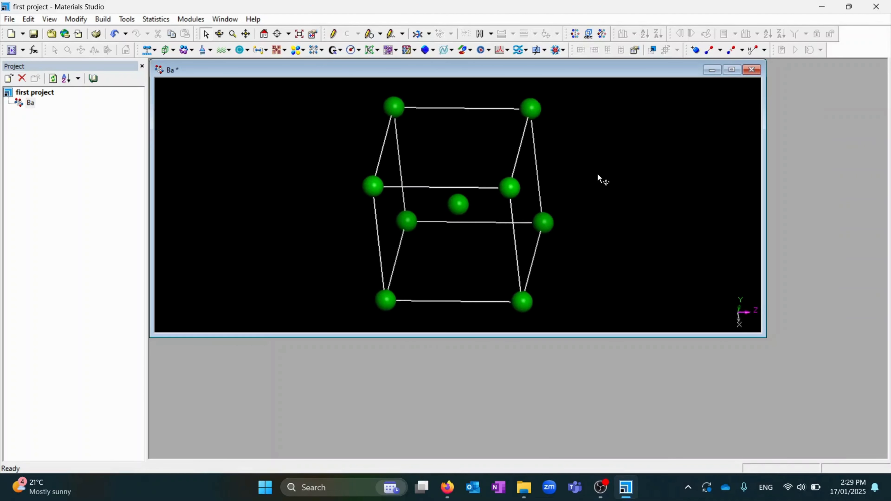
left_click_drag(439, 268, 411, 186)
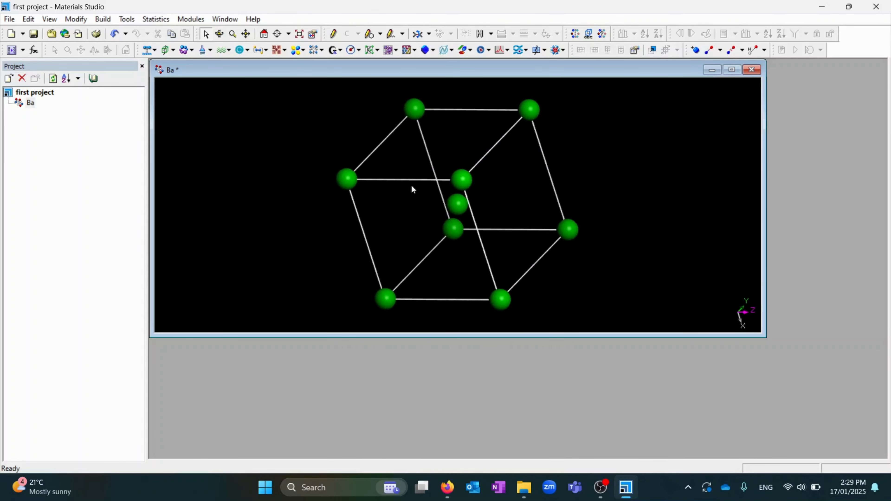
left_click(200, 22)
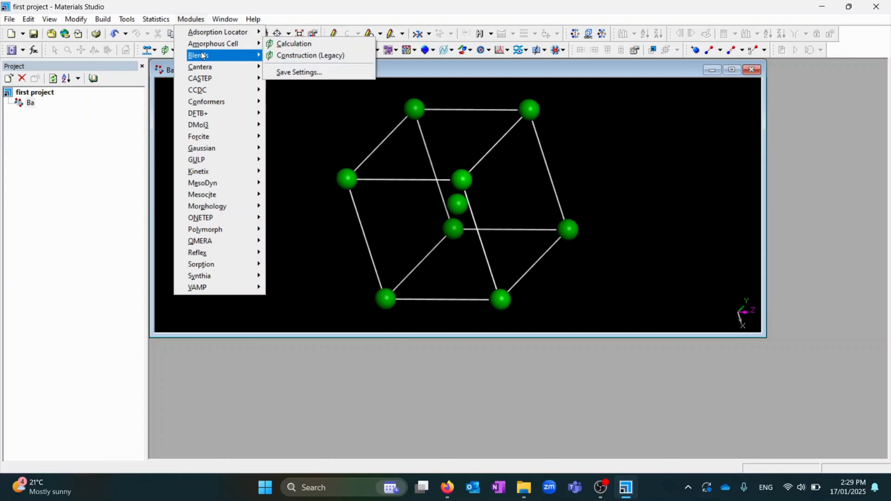
mouse_move(201, 63)
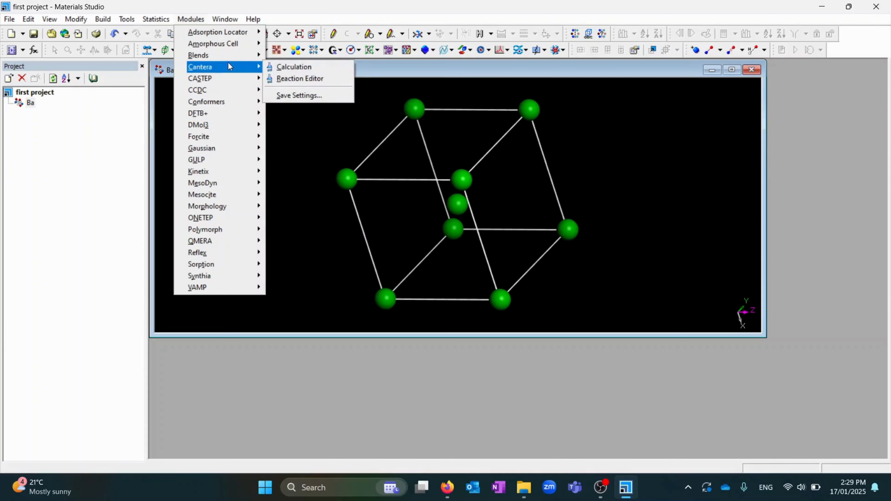
left_click(301, 162)
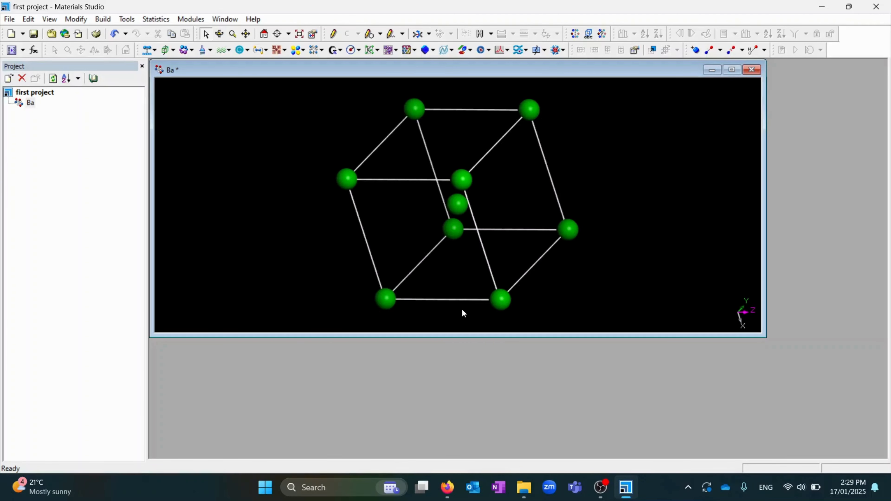
left_click(523, 487)
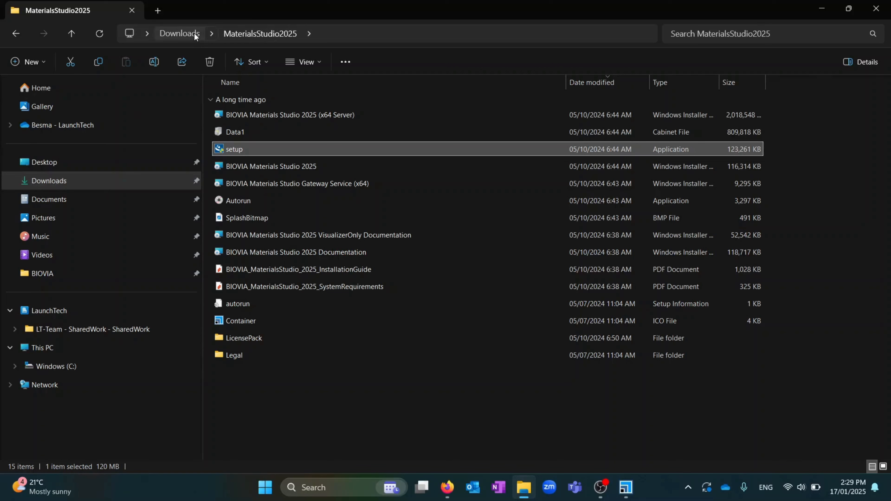
left_click(180, 34)
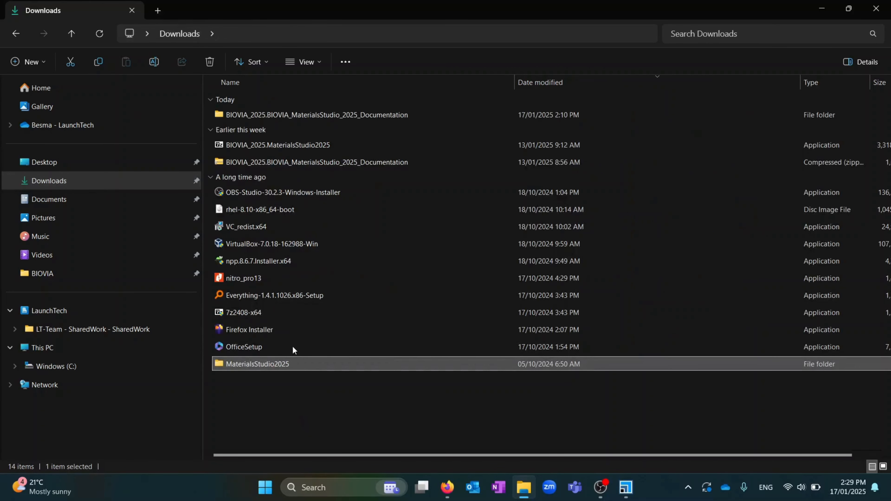
double_click(318, 110)
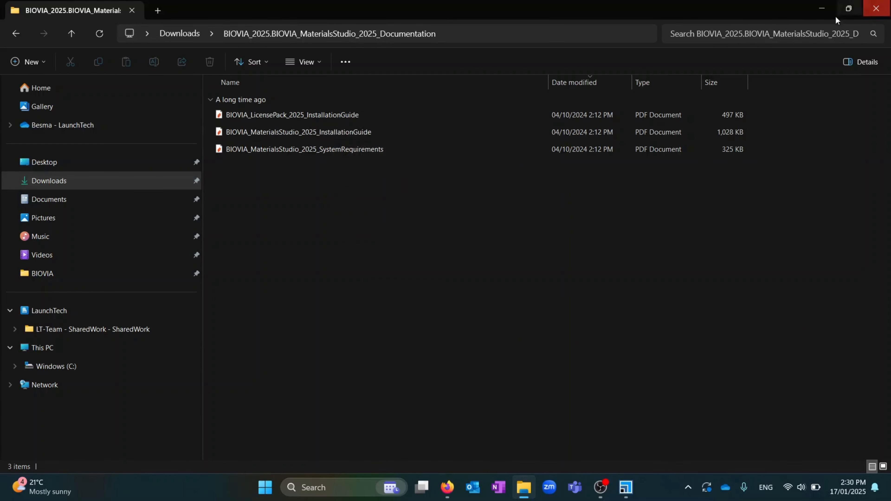
left_click(823, 9)
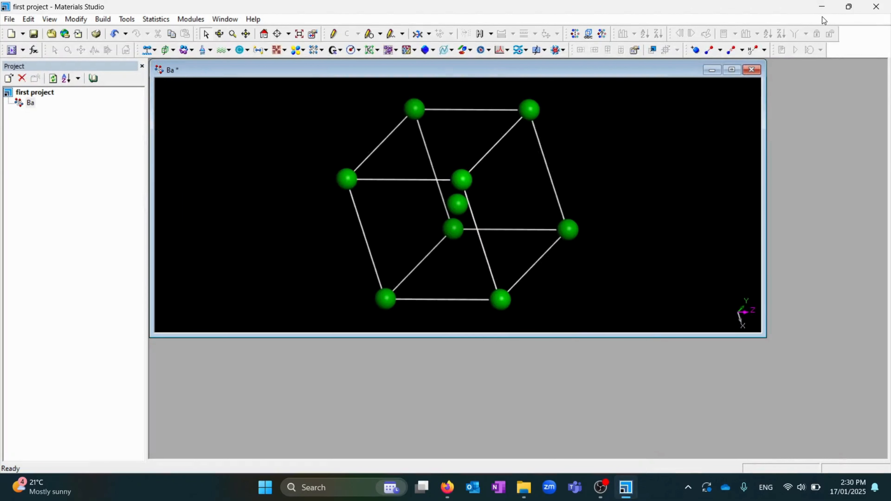